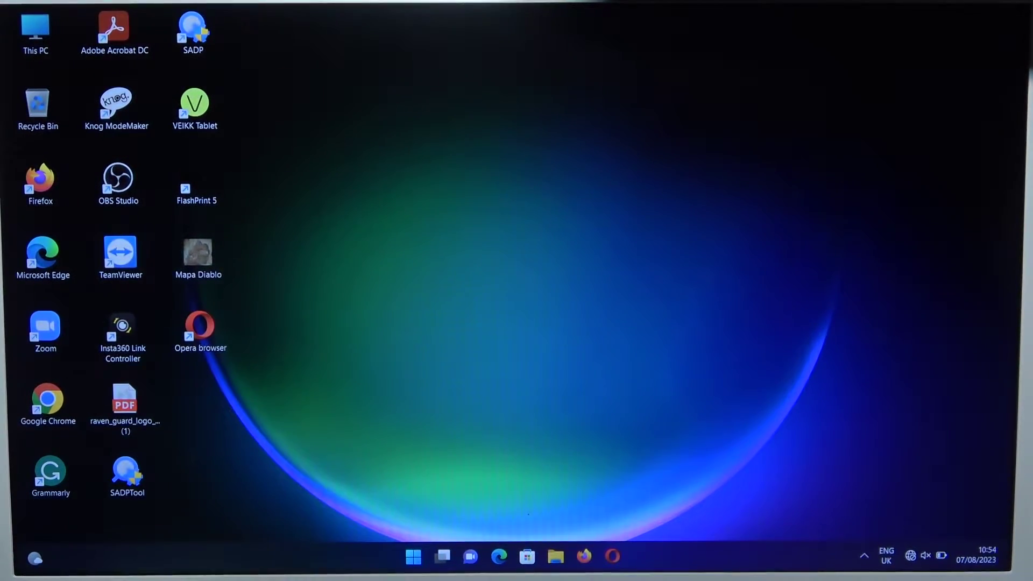
Step: Open Settings from the Start menu and go to Bluetooth & devices
{"action": "left_click", "coordinate": [411, 555]}
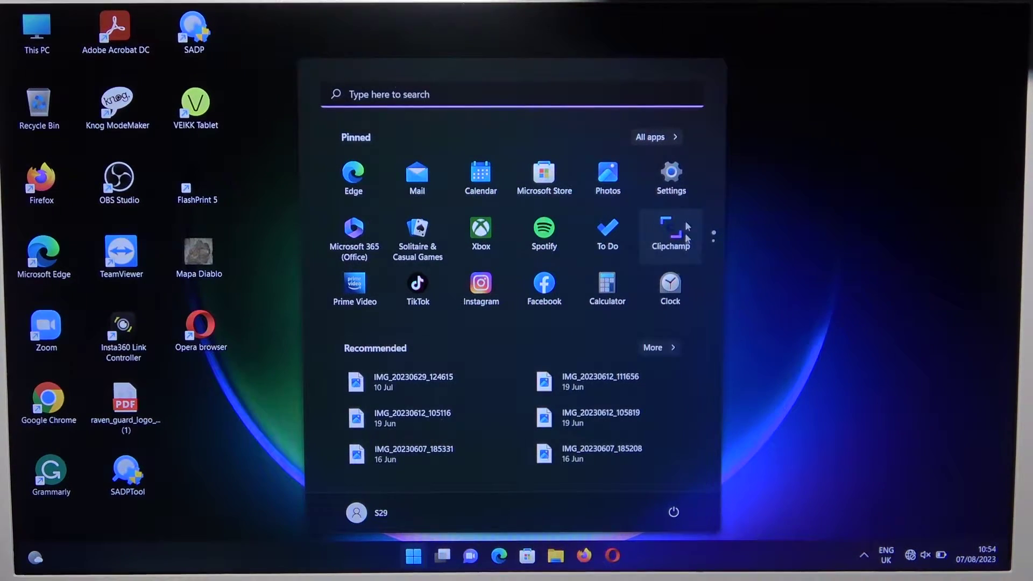
{"action": "left_click", "coordinate": [681, 197]}
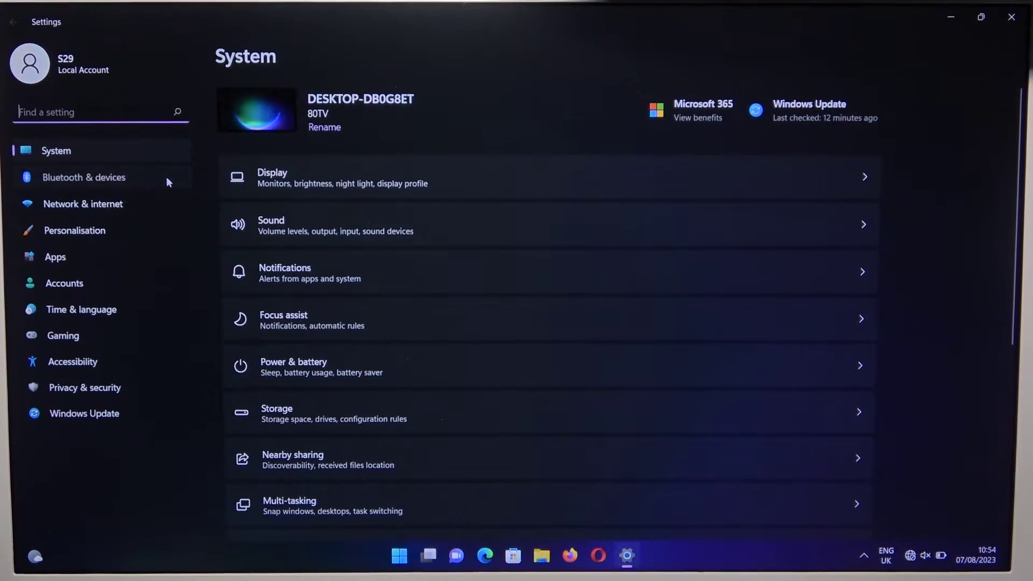
{"action": "left_click", "coordinate": [166, 177]}
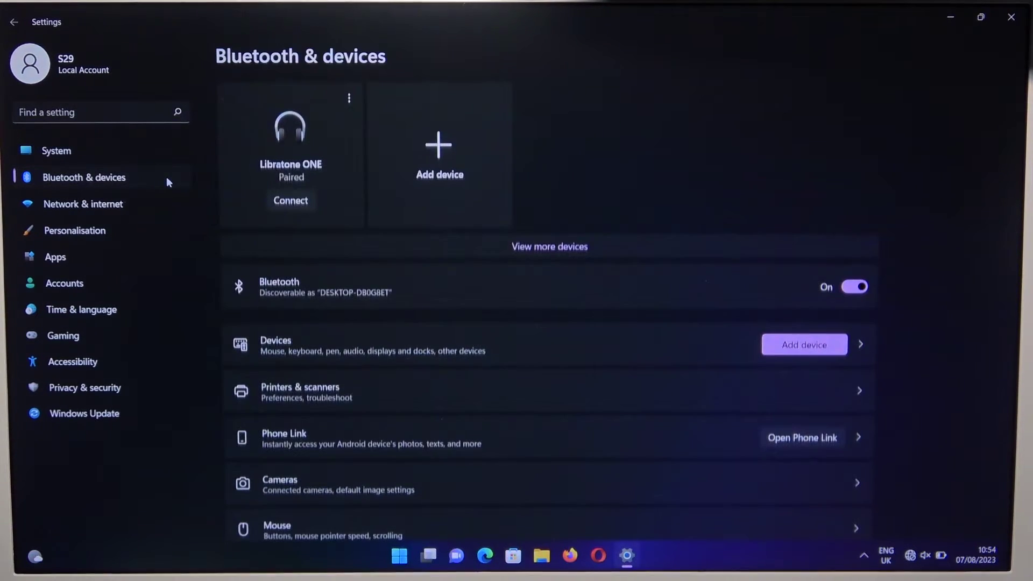
Step: Pair the PX7 Bowers & Wilkins headphones through Add device > Bluetooth
{"action": "left_click", "coordinate": [466, 164]}
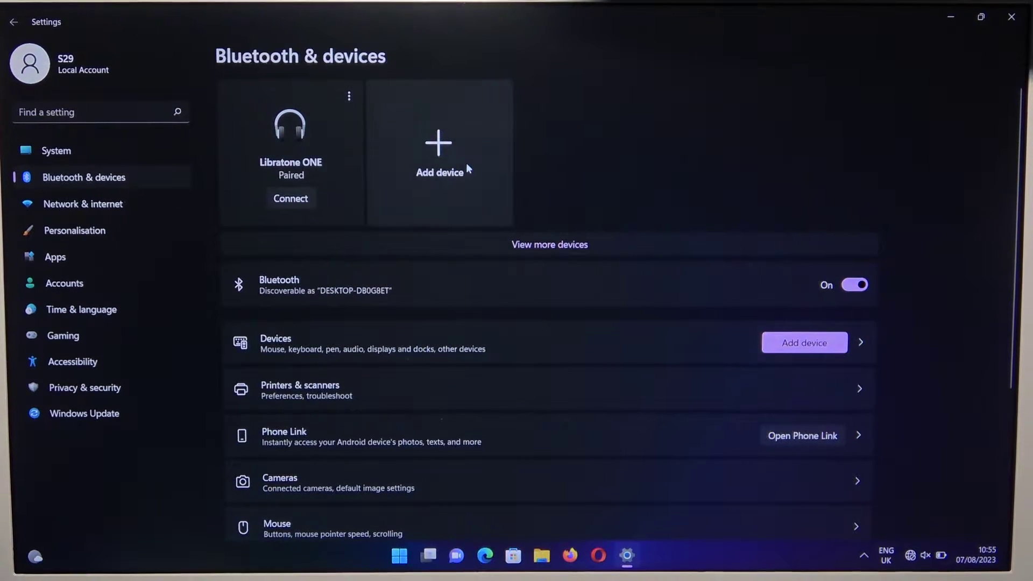
{"action": "left_click", "coordinate": [464, 171]}
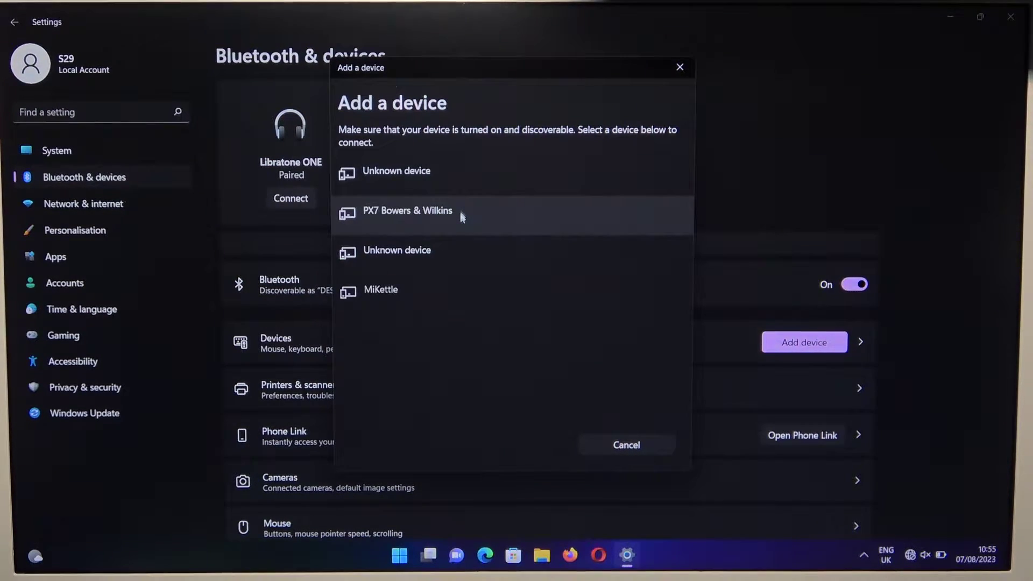
{"action": "left_click", "coordinate": [460, 217]}
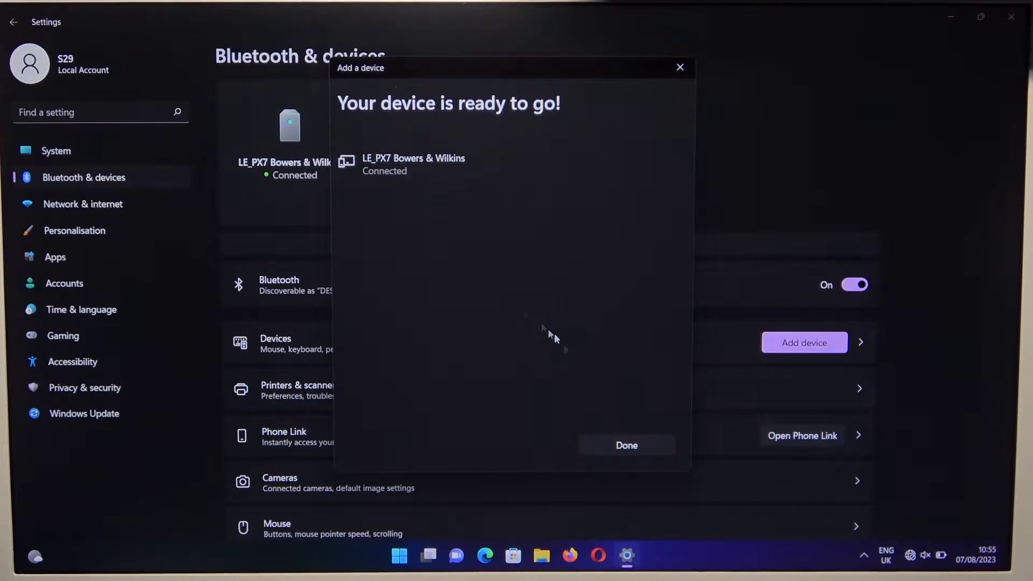
{"action": "left_click", "coordinate": [650, 446]}
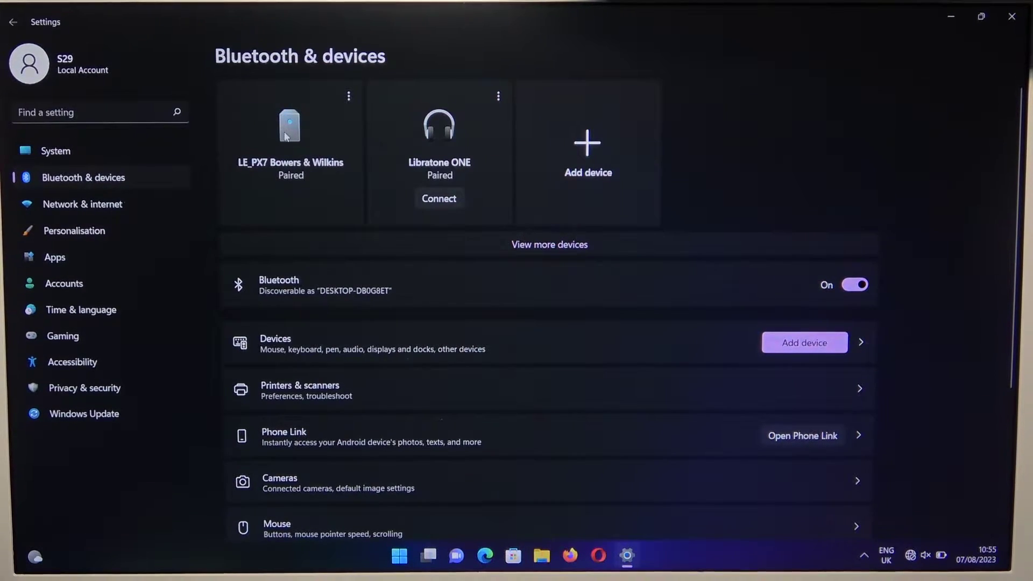
Step: Start a Bluetooth device search and abandon it
{"action": "left_click", "coordinate": [620, 173]}
{"action": "left_click", "coordinate": [474, 150]}
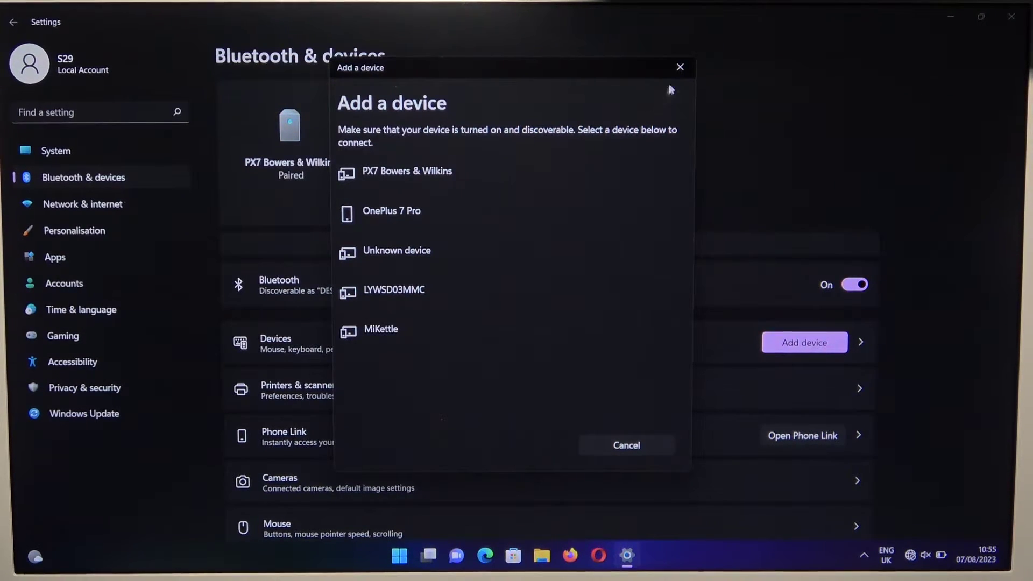
{"action": "left_click", "coordinate": [677, 71]}
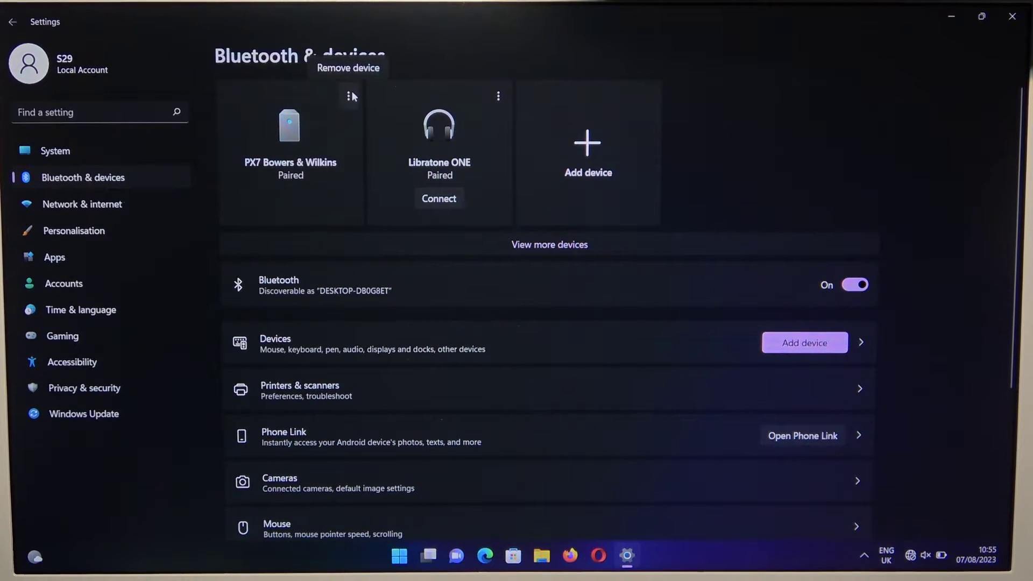
Step: Remove the PX7 Bowers & Wilkins device, then reopen Add a device
{"action": "left_click", "coordinate": [355, 69]}
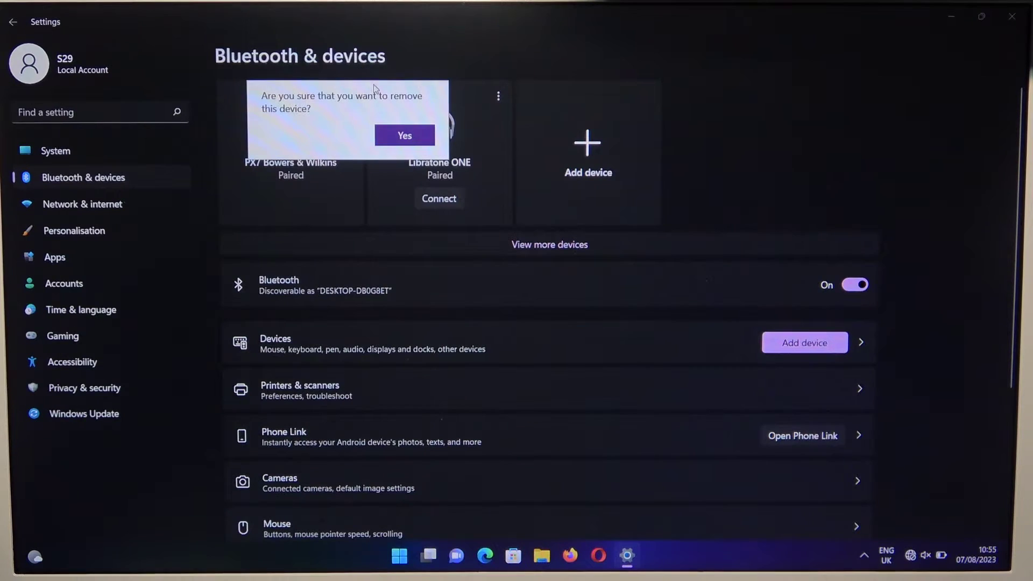
{"action": "left_click", "coordinate": [407, 134]}
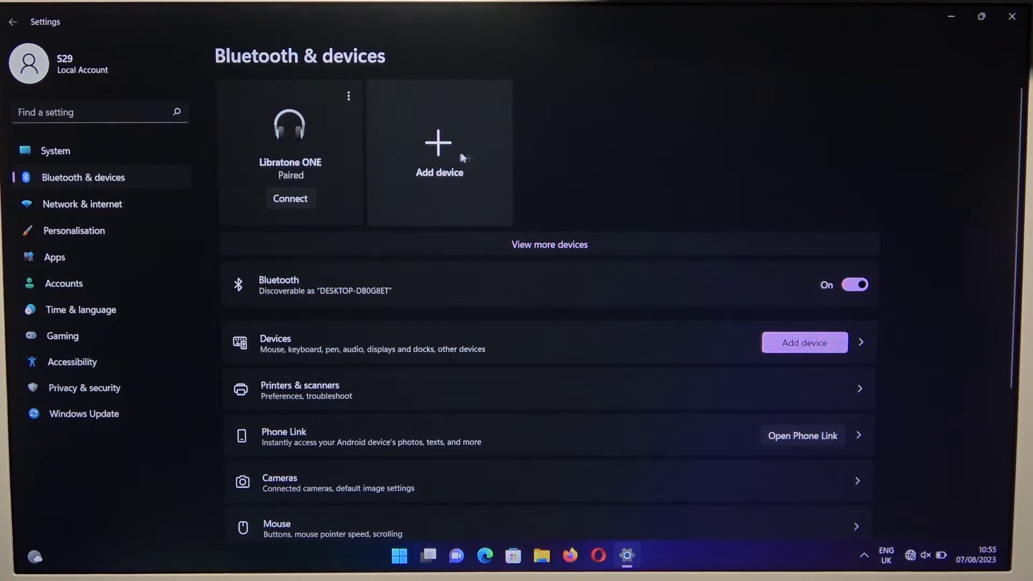
{"action": "left_click", "coordinate": [462, 157]}
Step: Pair the PX7 Bowers & Wilkins (Audio) entry over Bluetooth for voice and music
{"action": "left_click", "coordinate": [459, 171]}
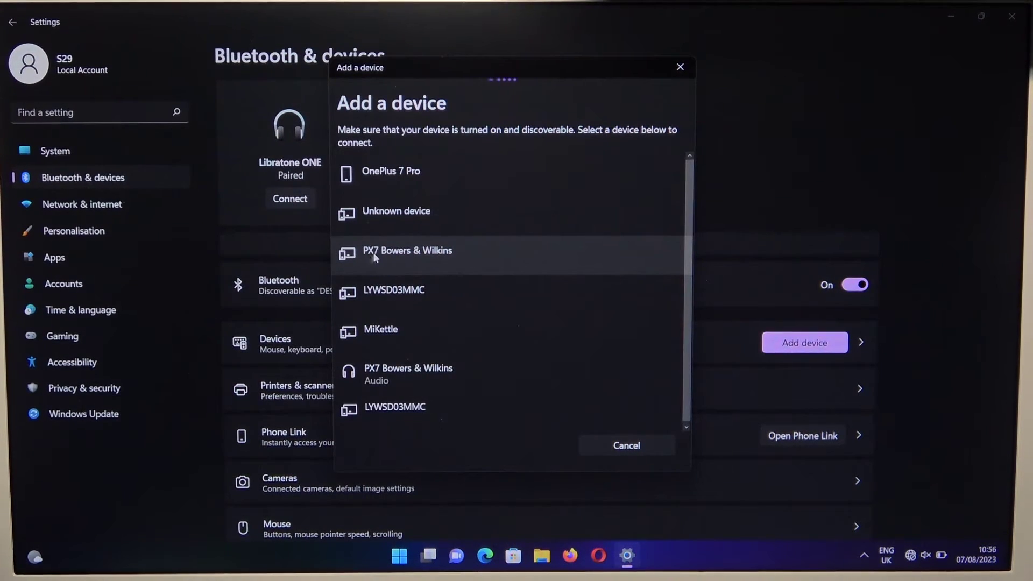
{"action": "left_click", "coordinate": [359, 374]}
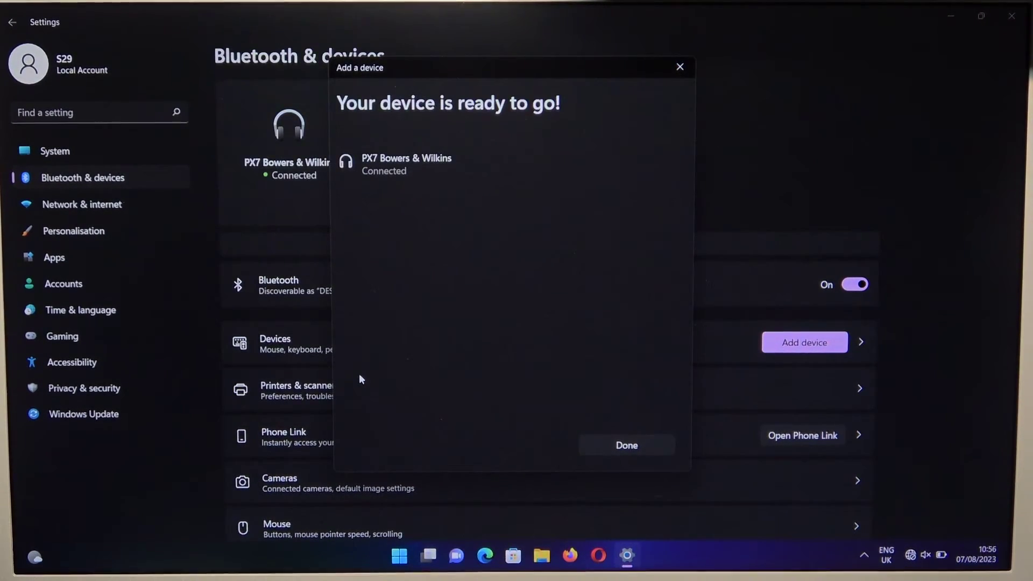
{"action": "left_click", "coordinate": [607, 443]}
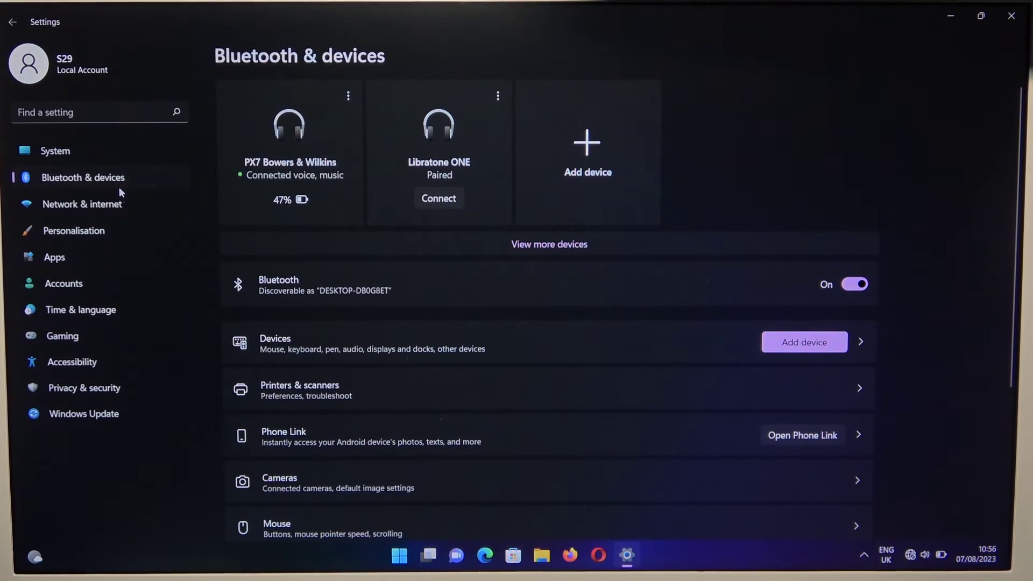
Step: In System > Sound, choose Zestaw słuchawkowy (PX7 Bowers & Wilkins) as the input device
{"action": "left_click", "coordinate": [106, 150]}
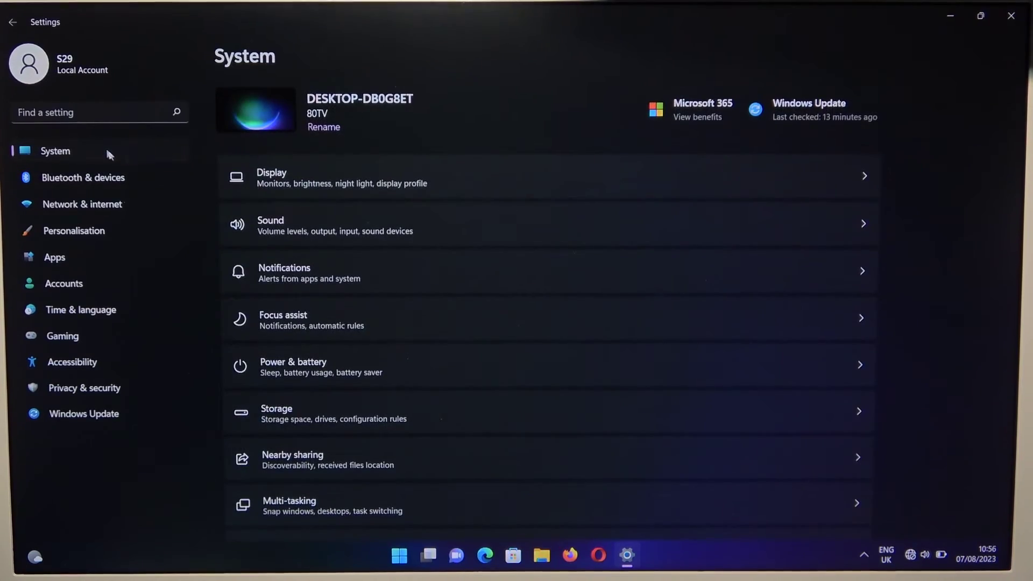
{"action": "left_click", "coordinate": [308, 218]}
{"action": "scroll", "coordinate": [308, 218], "scroll_direction": "down", "scroll_amount": 5}
{"action": "left_click", "coordinate": [312, 210]}
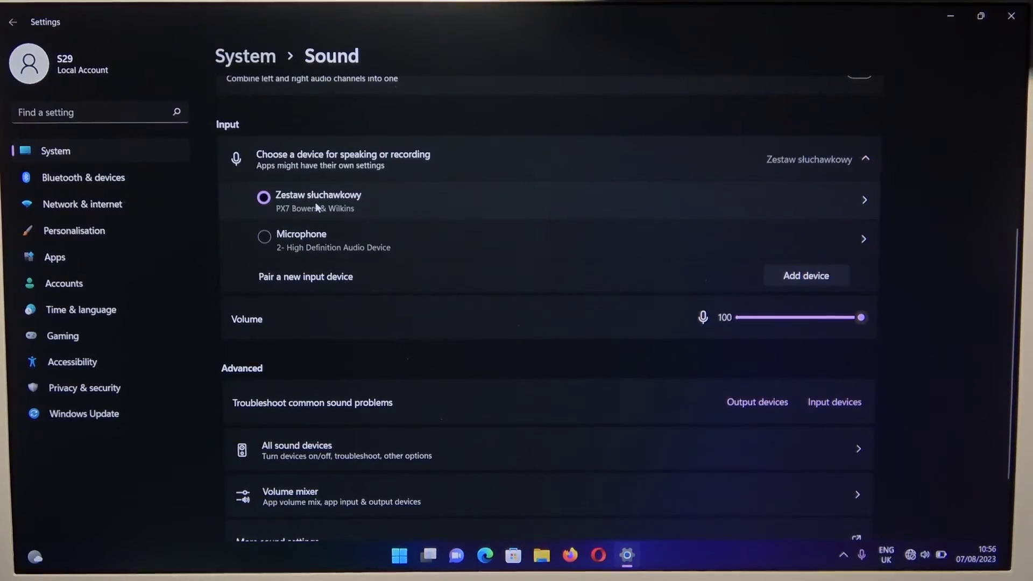